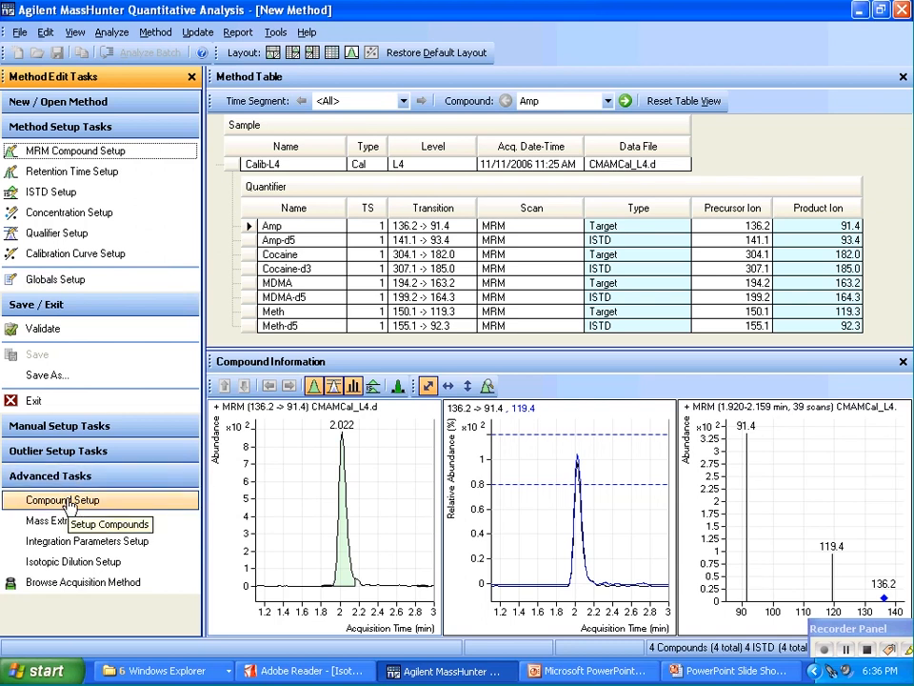
# - Open Compound Setup and examine the MRM method's transition, scan, type, ion and m/z columns
pyautogui.click(71, 501)
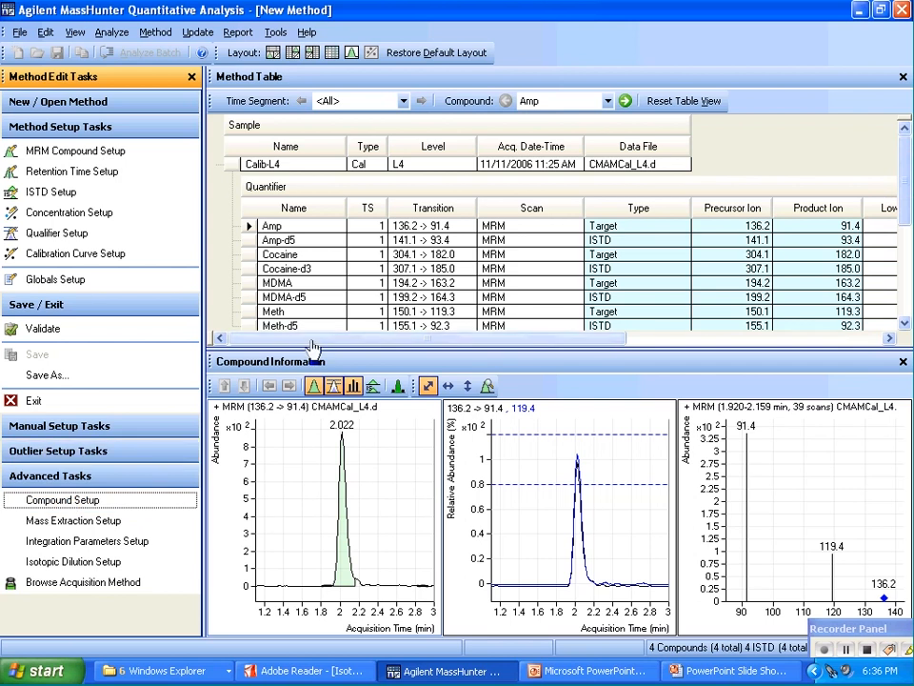
pyautogui.moveTo(347, 345); pyautogui.dragTo(408, 348)
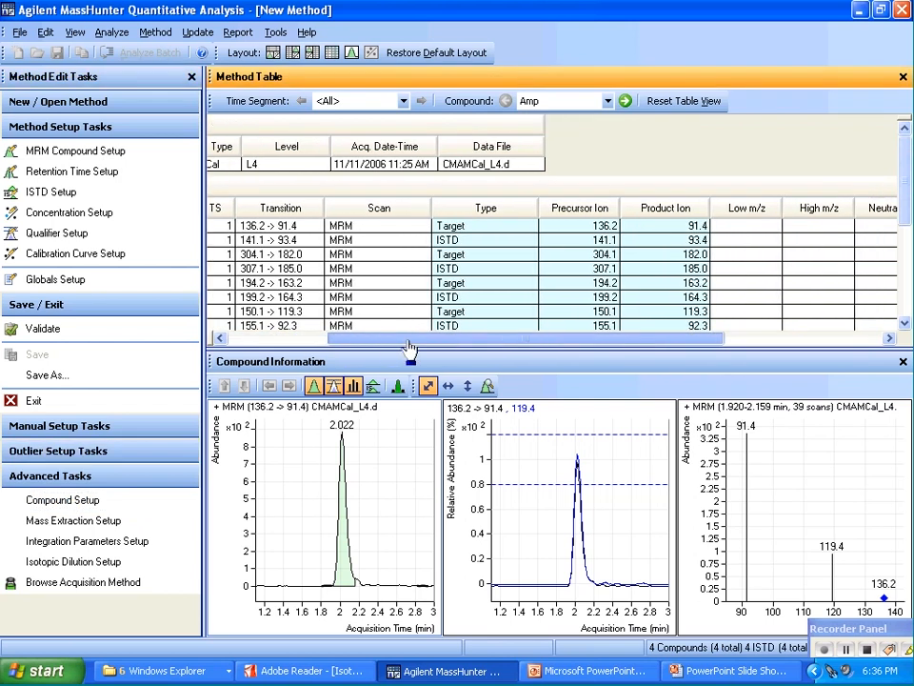
pyautogui.moveTo(538, 349); pyautogui.dragTo(316, 338)
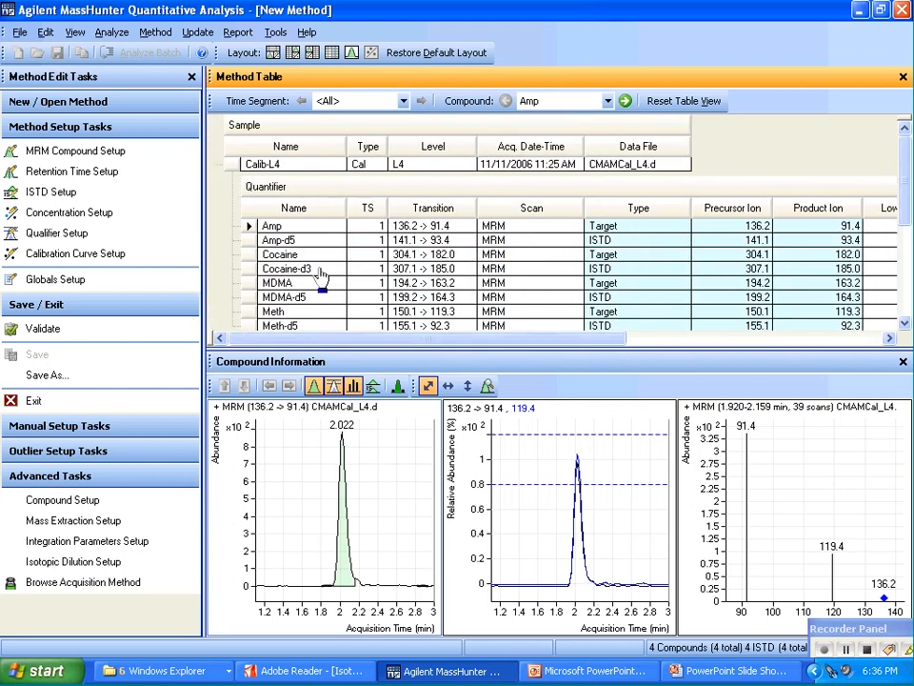
pyautogui.click(866, 650)
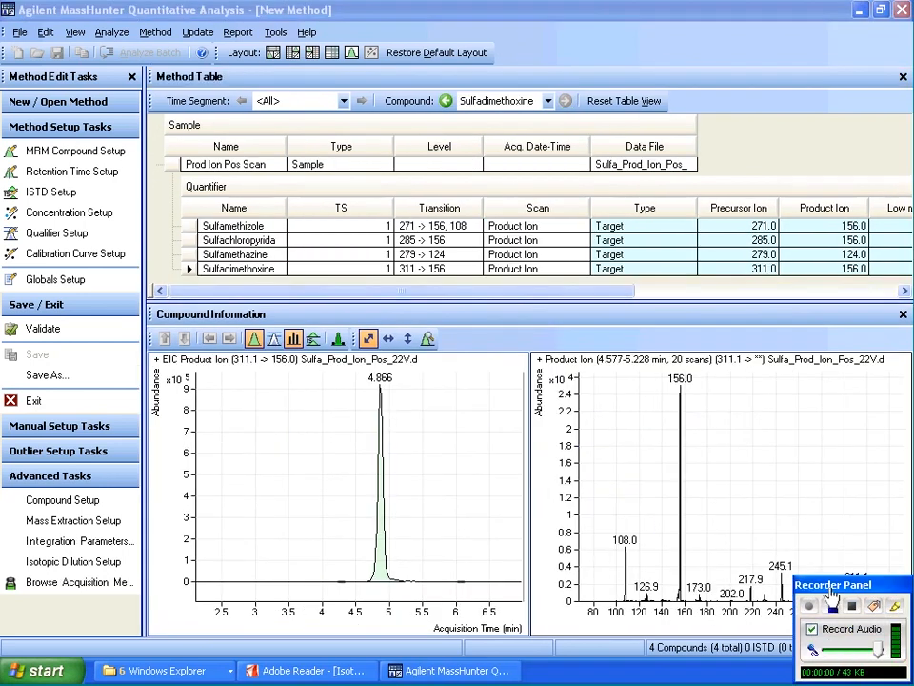
pyautogui.moveTo(830, 587); pyautogui.dragTo(841, 642)
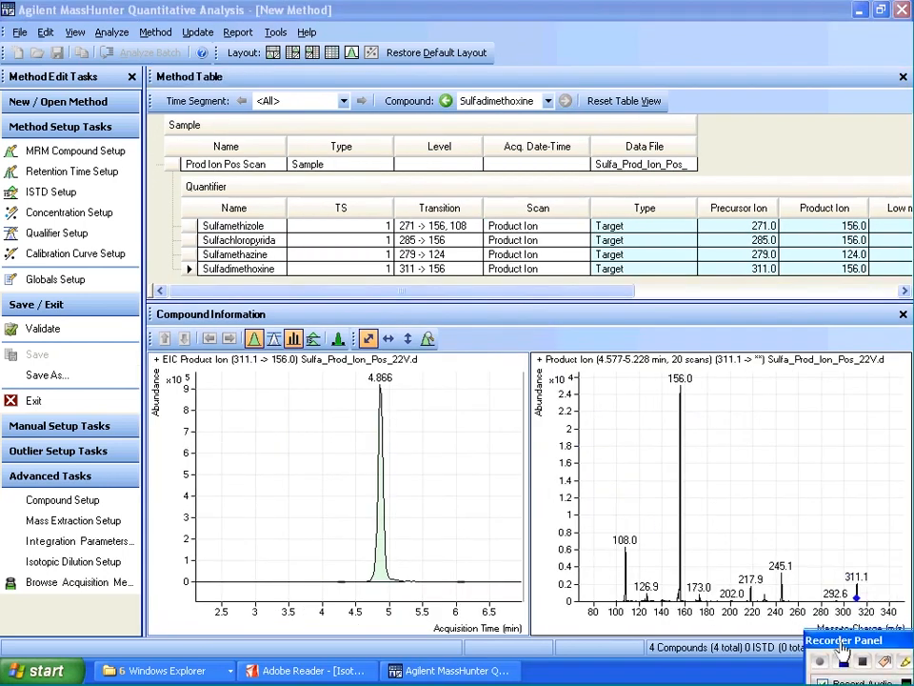
pyautogui.click(843, 655)
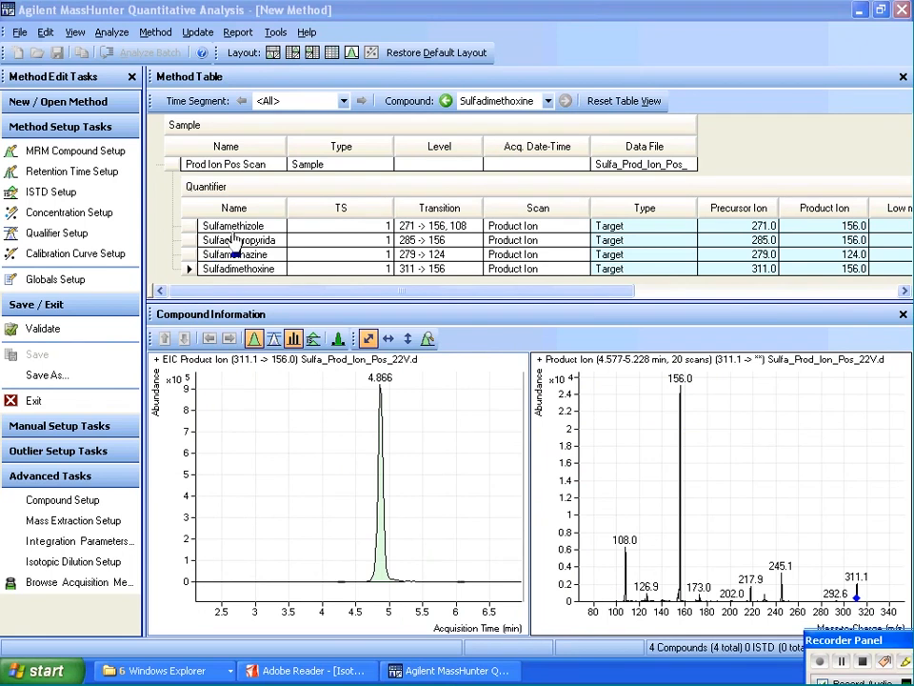
# - In Compound Setup for the sulfa method, widen the Transition column and select Sulfamethizole's transition
pyautogui.click(59, 502)
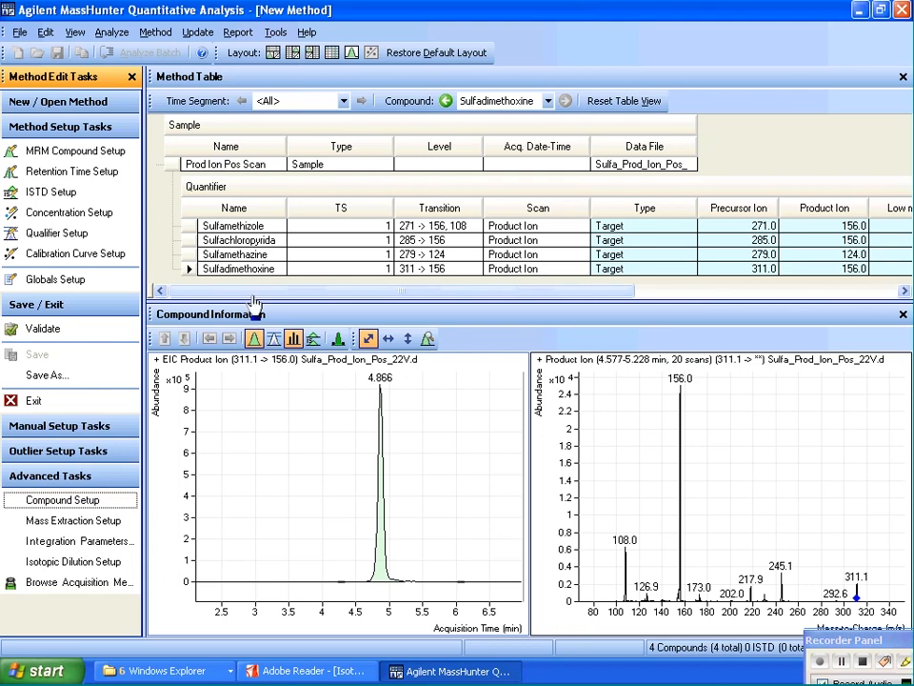
pyautogui.moveTo(257, 299); pyautogui.dragTo(277, 300)
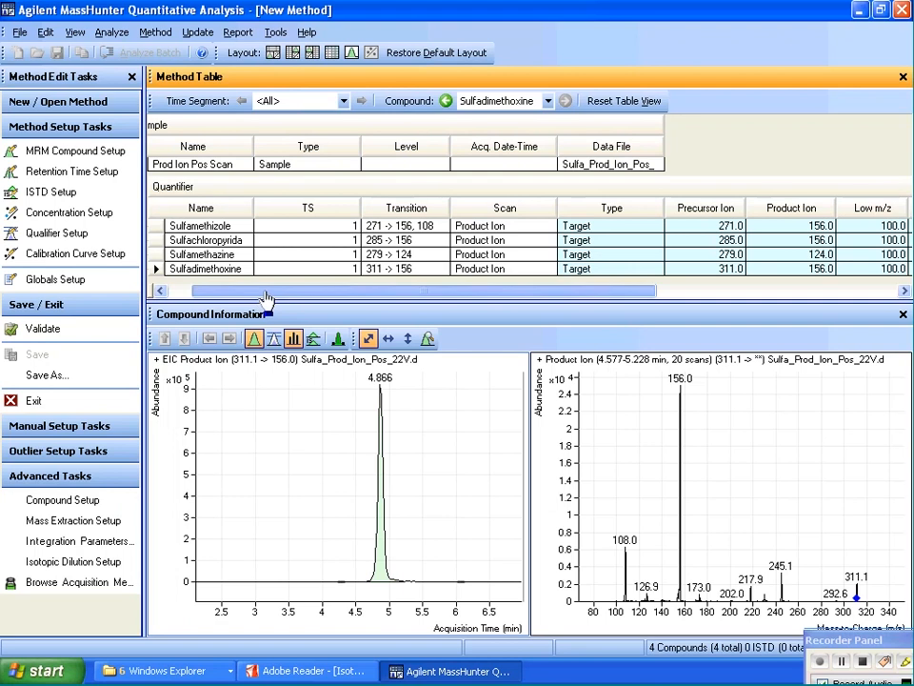
pyautogui.moveTo(267, 300); pyautogui.dragTo(286, 300)
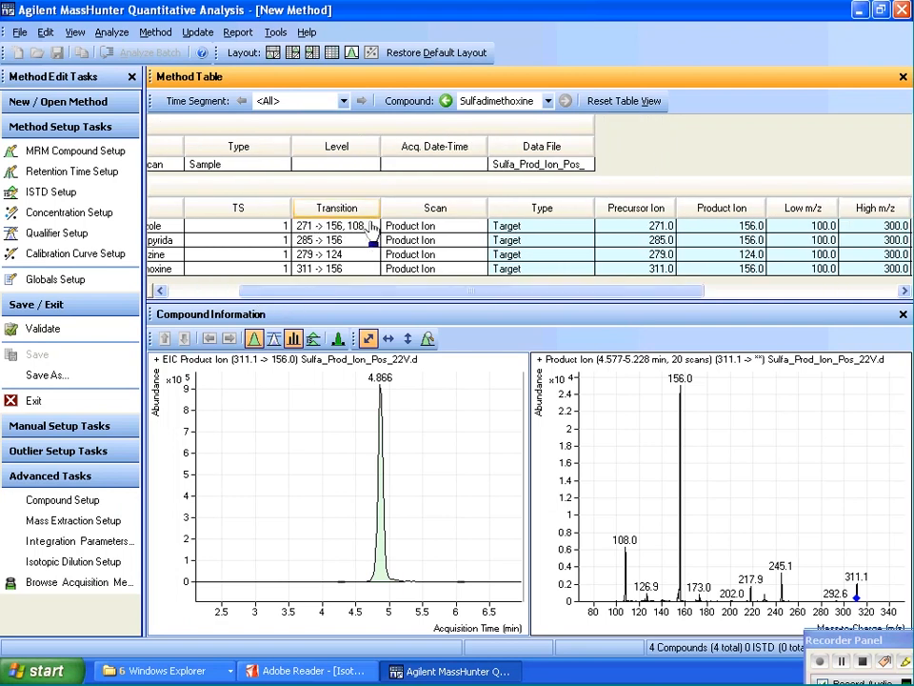
pyautogui.moveTo(381, 211); pyautogui.dragTo(395, 211)
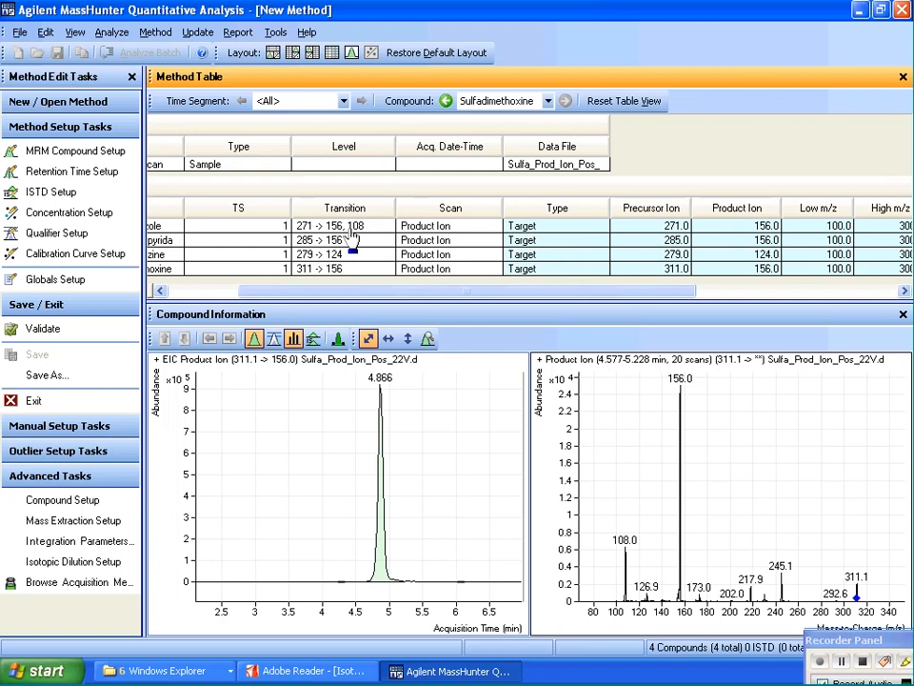
pyautogui.click(351, 228)
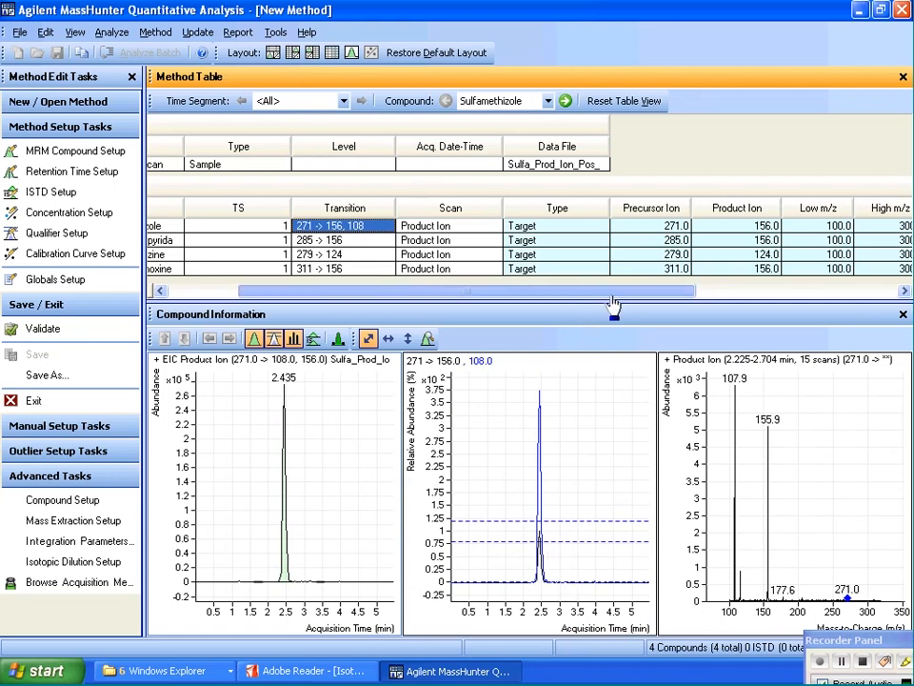
# - Set Sulfamethizole's scan type to Product Ion
pyautogui.moveTo(615, 303); pyautogui.dragTo(710, 304)
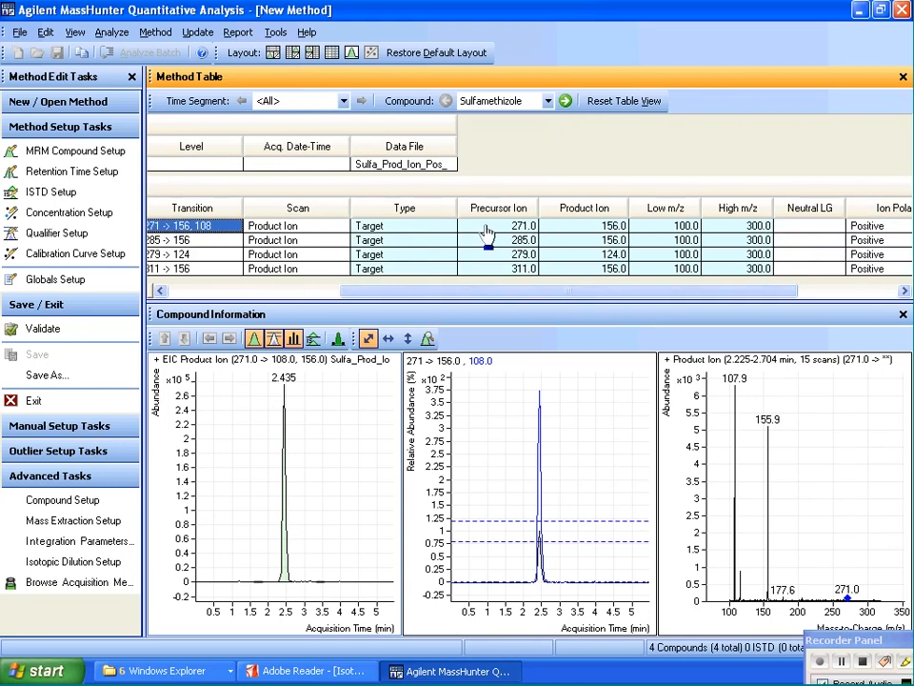
pyautogui.click(324, 226)
pyautogui.click(341, 226)
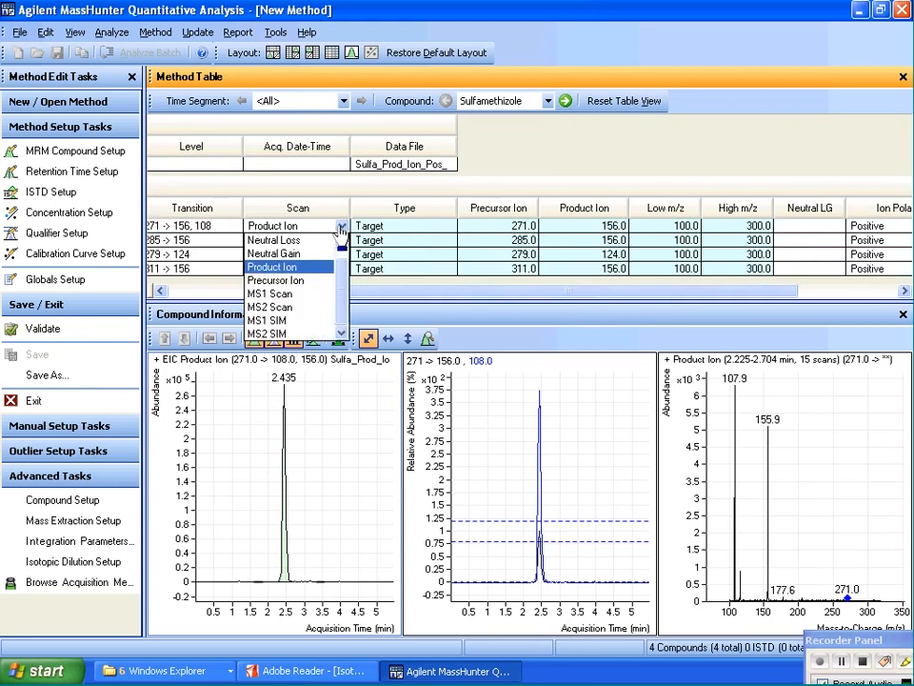
pyautogui.click(315, 266)
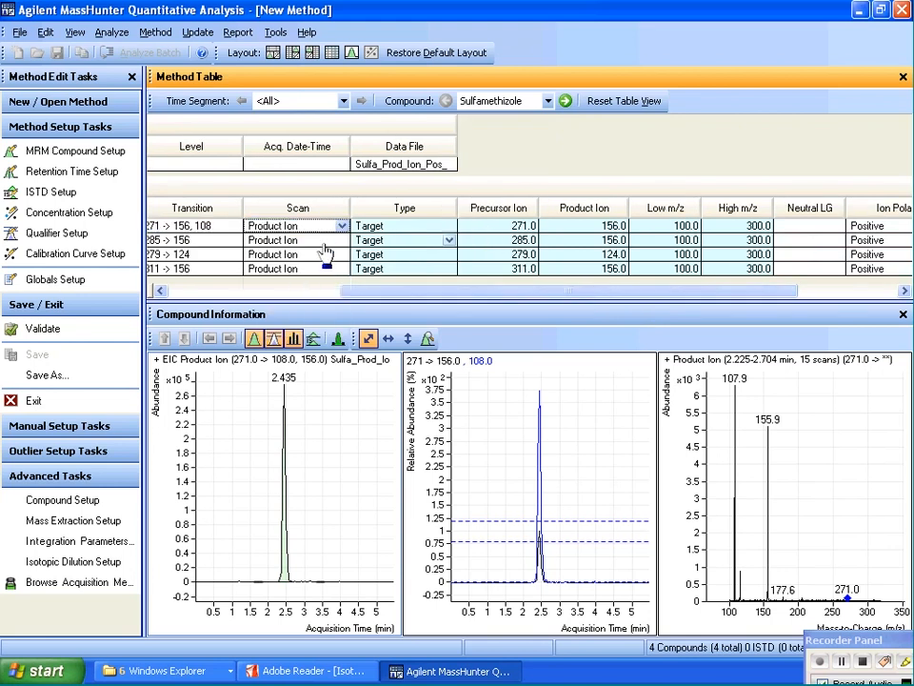
# - Examine Sulfamethizole's precursor ion, product ion, low m/z and high m/z values in turn
pyautogui.click(511, 228)
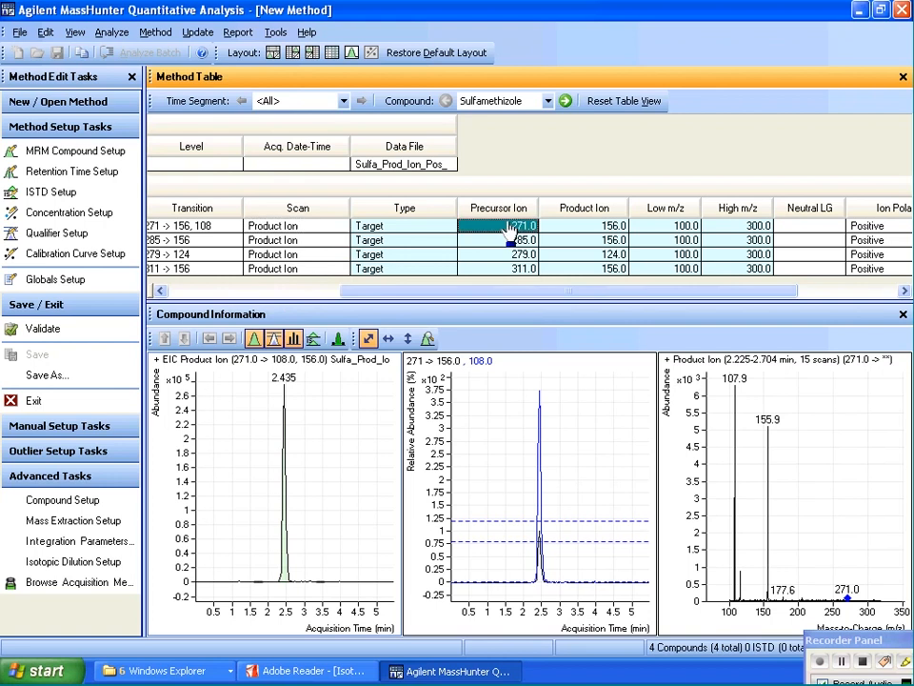
pyautogui.click(577, 232)
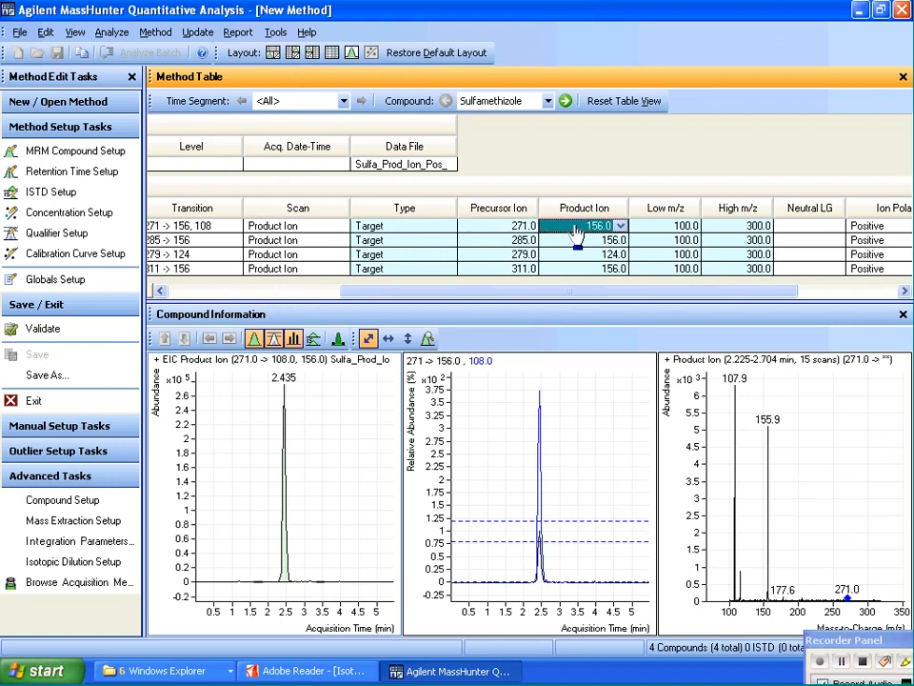
pyautogui.click(653, 229)
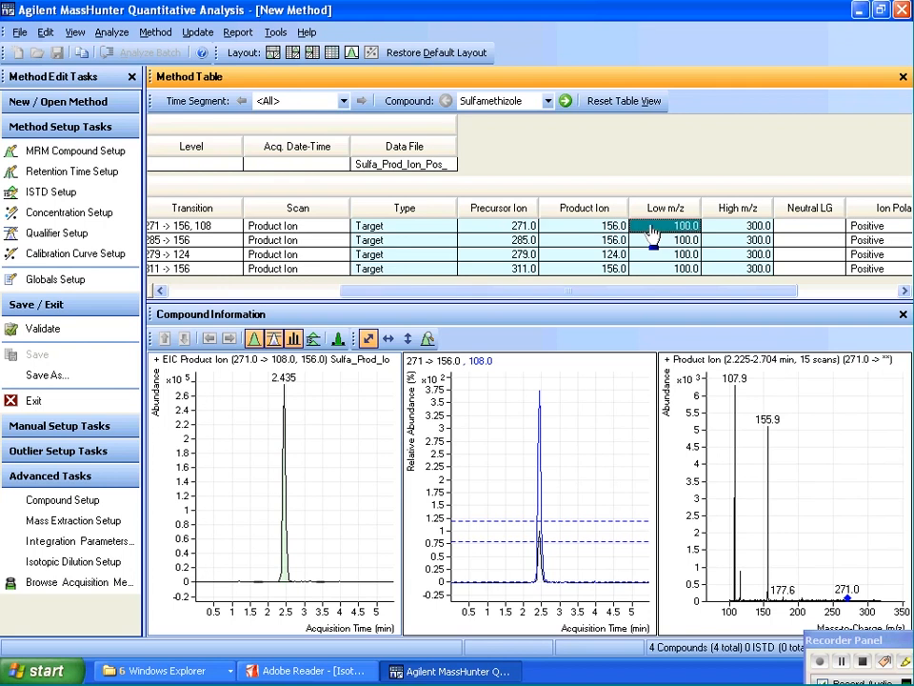
pyautogui.click(717, 229)
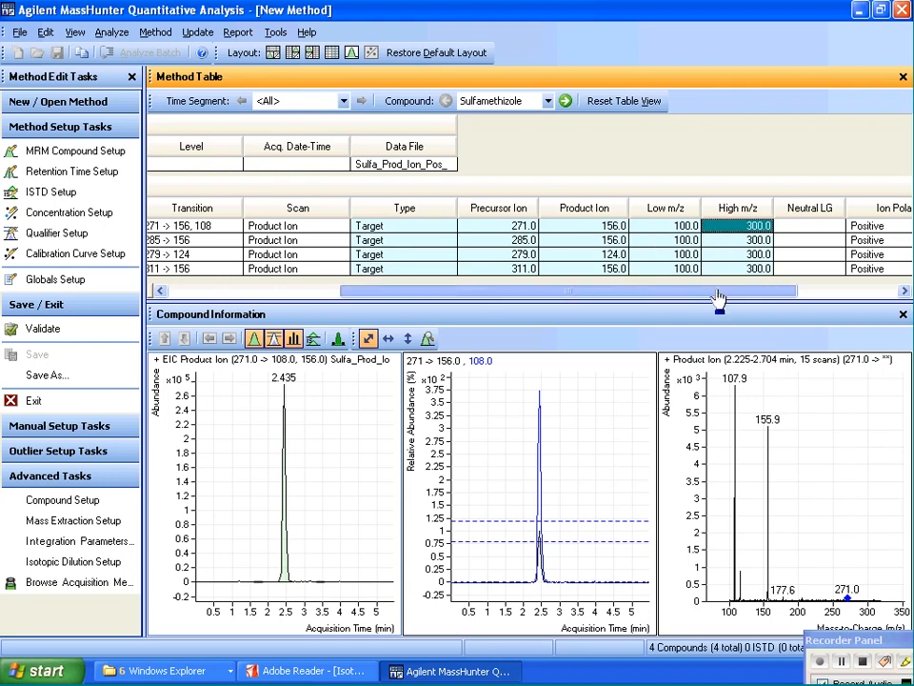
# - Review the peak selection criteria available for Sulfamethizole without choosing a different one
pyautogui.moveTo(716, 292); pyautogui.dragTo(818, 297)
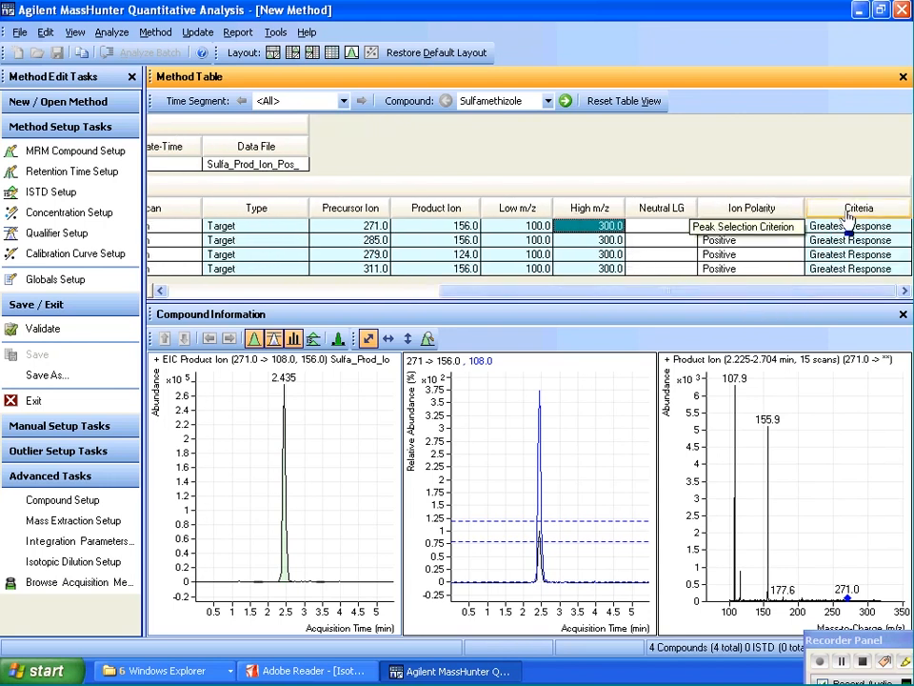
pyautogui.click(903, 229)
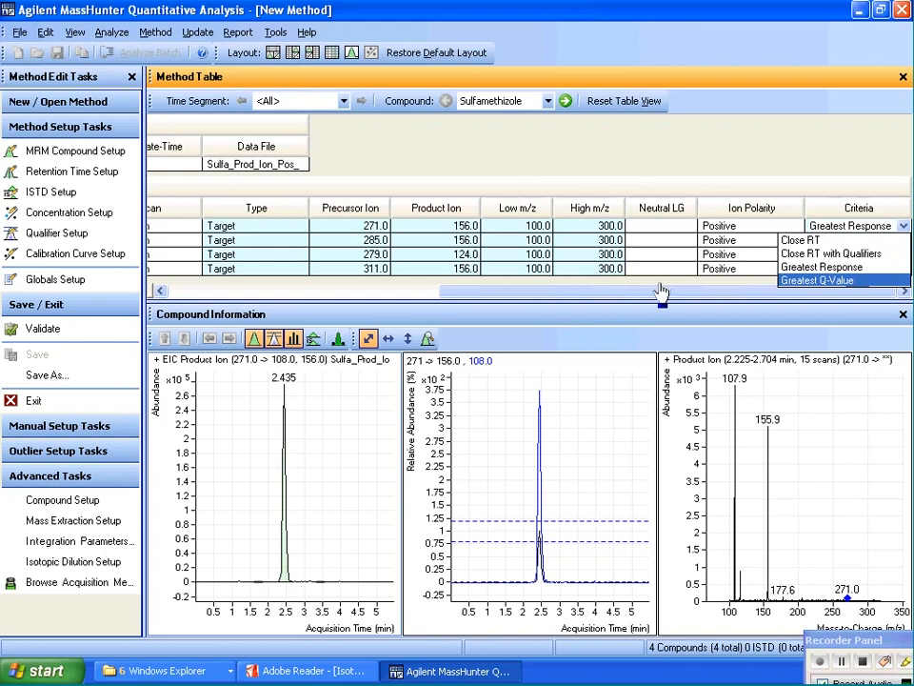
pyautogui.click(459, 301)
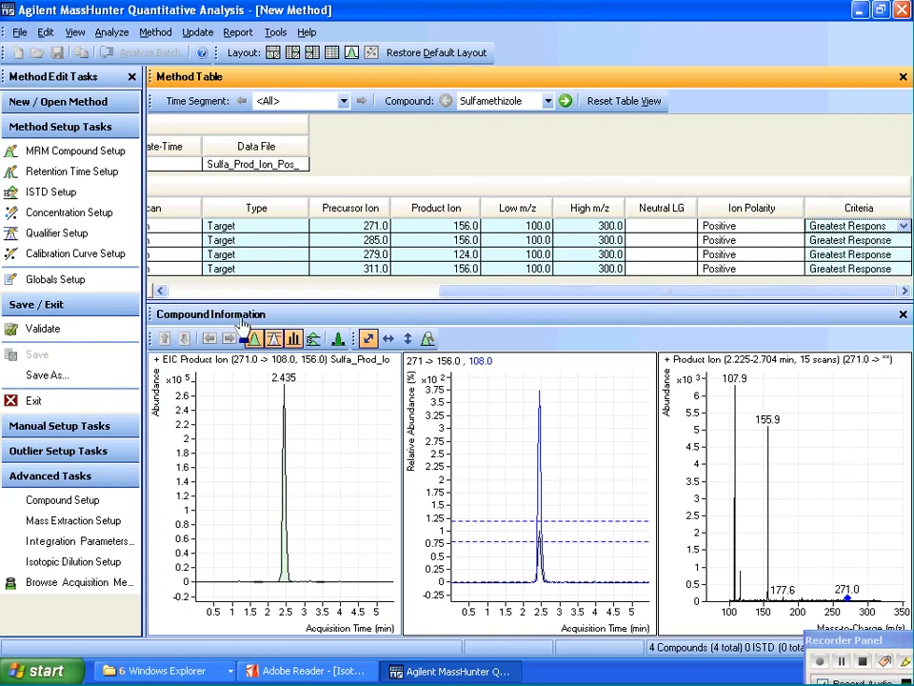
pyautogui.click(186, 291)
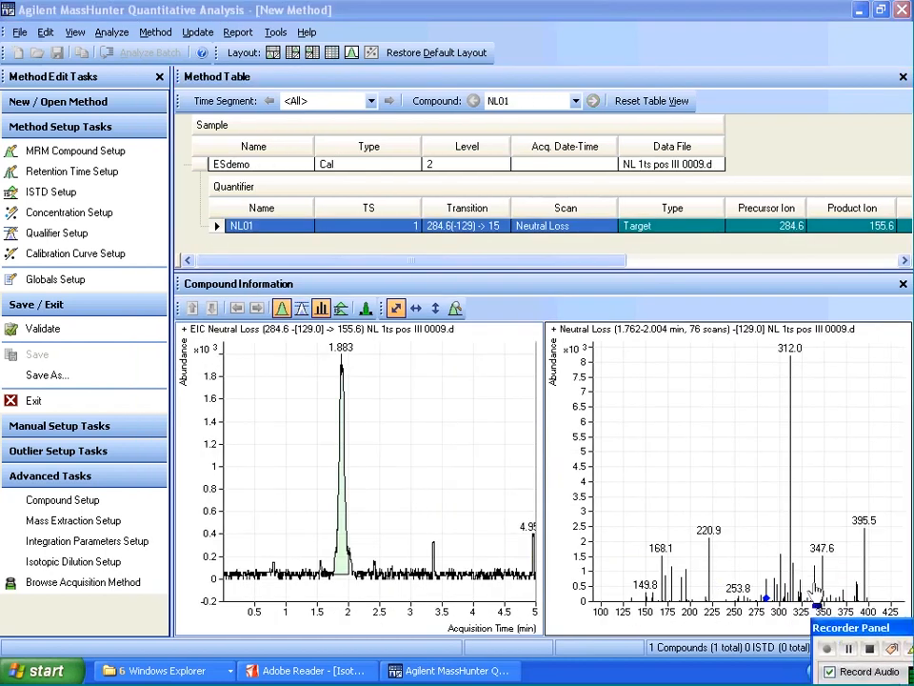
pyautogui.moveTo(834, 635); pyautogui.dragTo(841, 648)
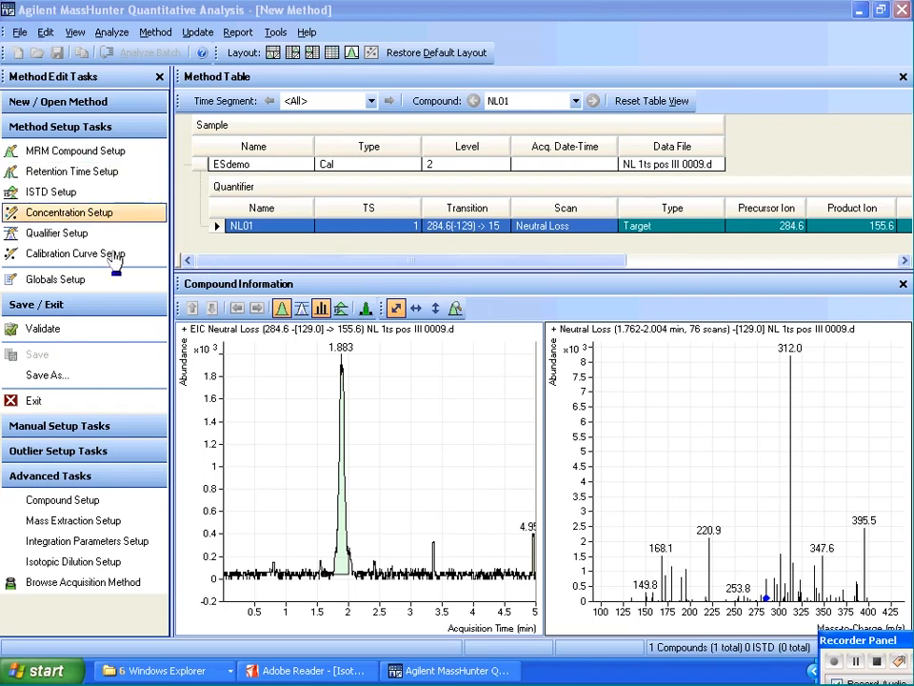
# - Open Compound Setup for the NL01 compound and review its available scan types without changing the selection
pyautogui.click(63, 509)
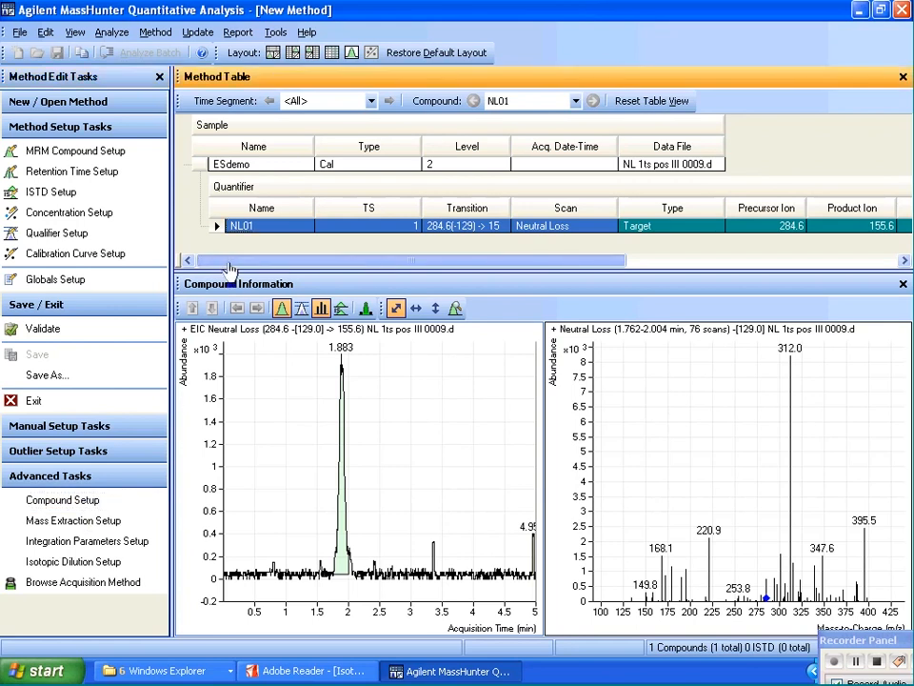
pyautogui.moveTo(228, 263); pyautogui.dragTo(374, 270)
pyautogui.click(380, 228)
pyautogui.click(386, 226)
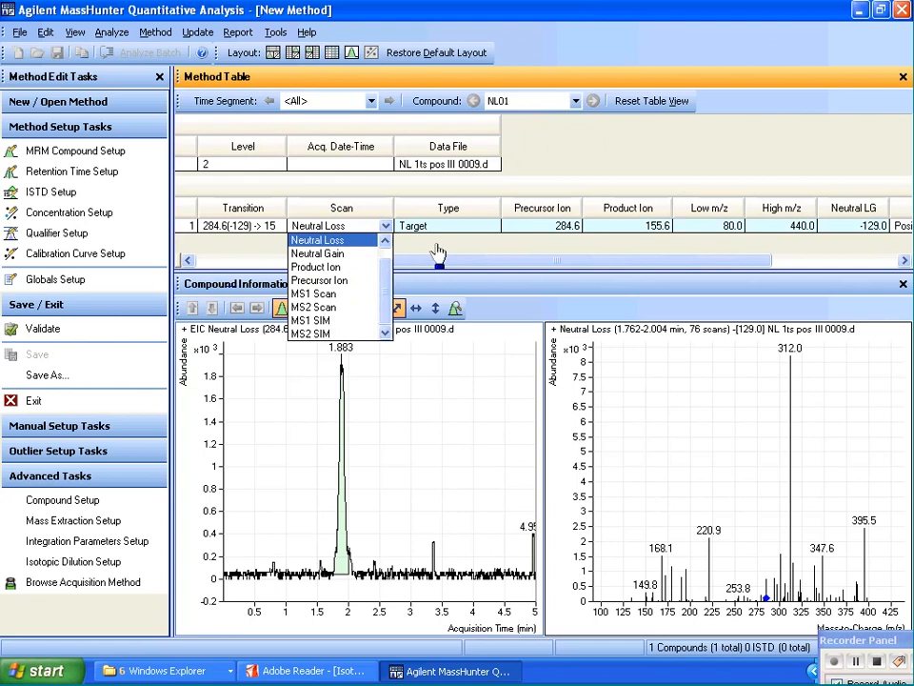
pyautogui.click(518, 262)
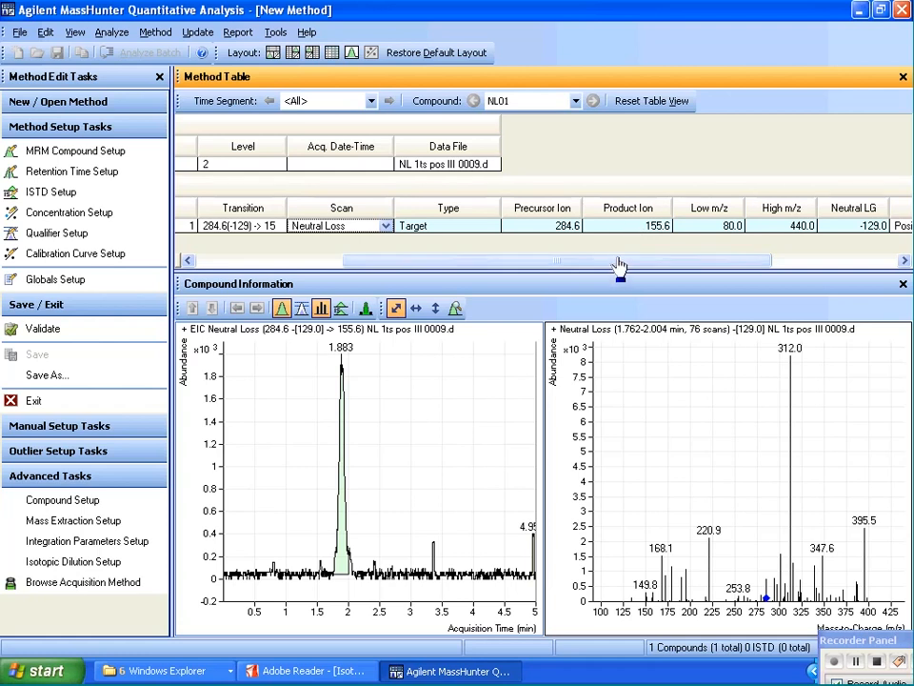
# - Review NL01's m/z range, neutral loss, polarity and criteria settings, and widen the Transition column to fit the full transition
pyautogui.moveTo(648, 262); pyautogui.dragTo(643, 254)
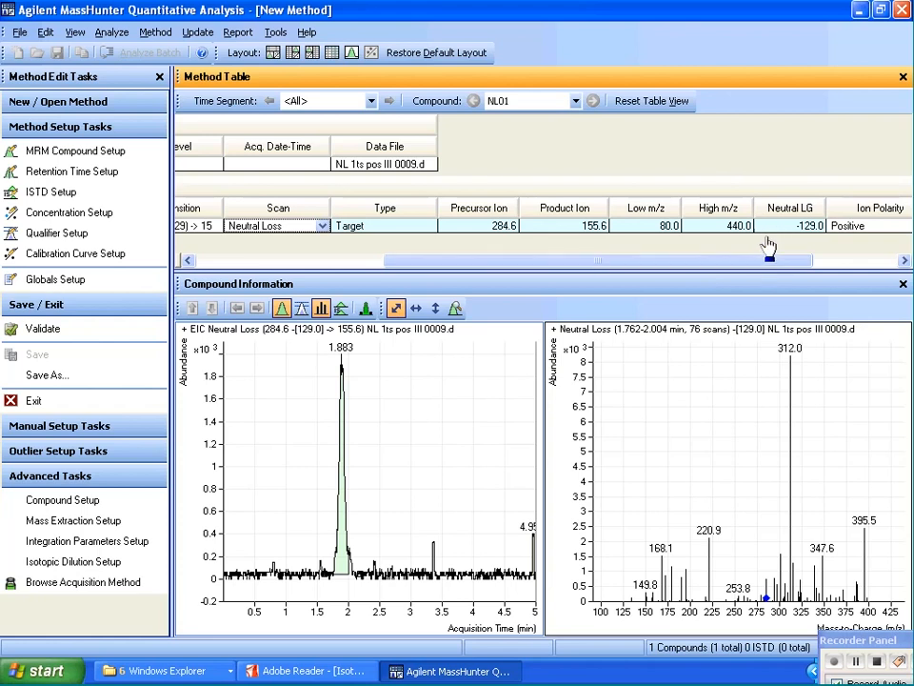
pyautogui.hscroll(3, 769, 259)
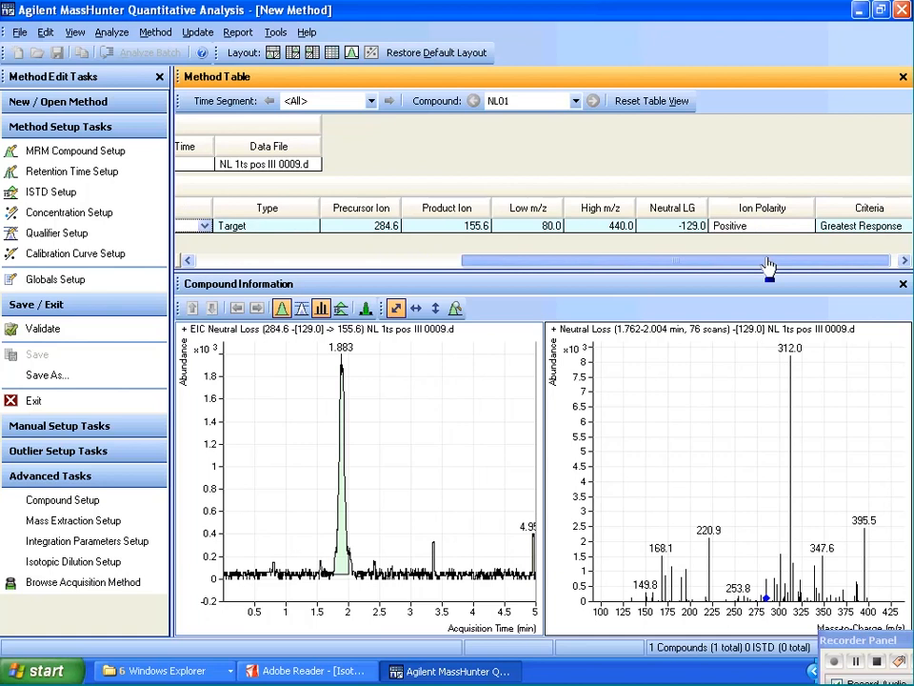
pyautogui.moveTo(767, 260); pyautogui.dragTo(766, 261)
pyautogui.moveTo(846, 274); pyautogui.dragTo(690, 273)
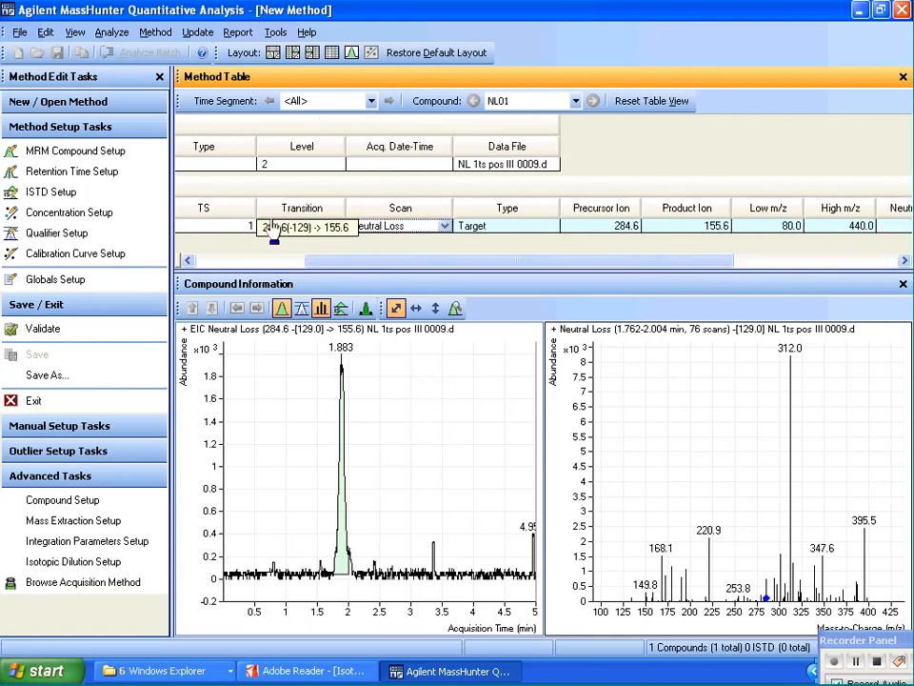
pyautogui.moveTo(345, 207); pyautogui.dragTo(383, 208)
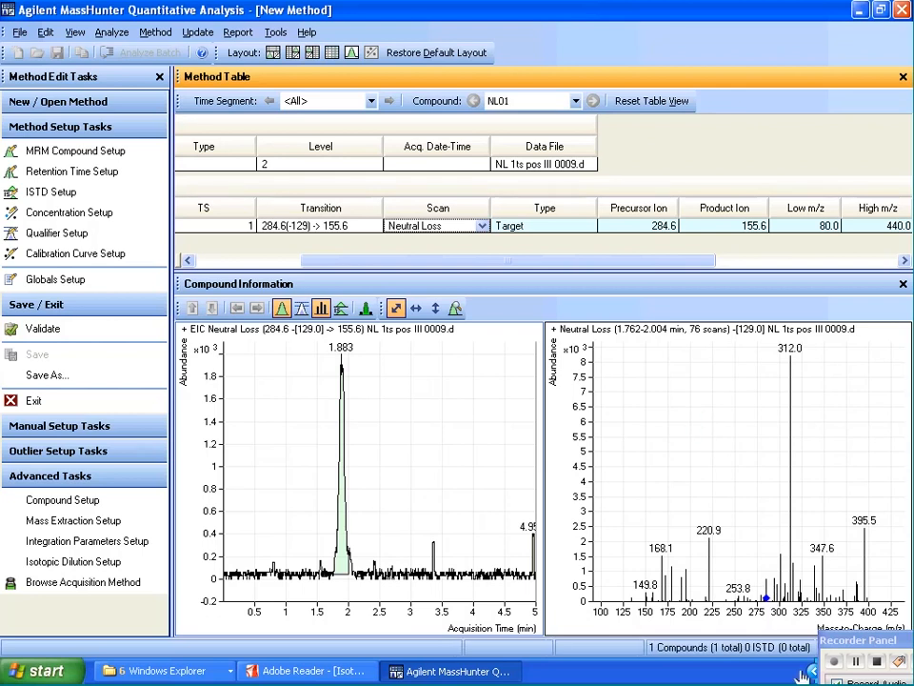
pyautogui.click(878, 665)
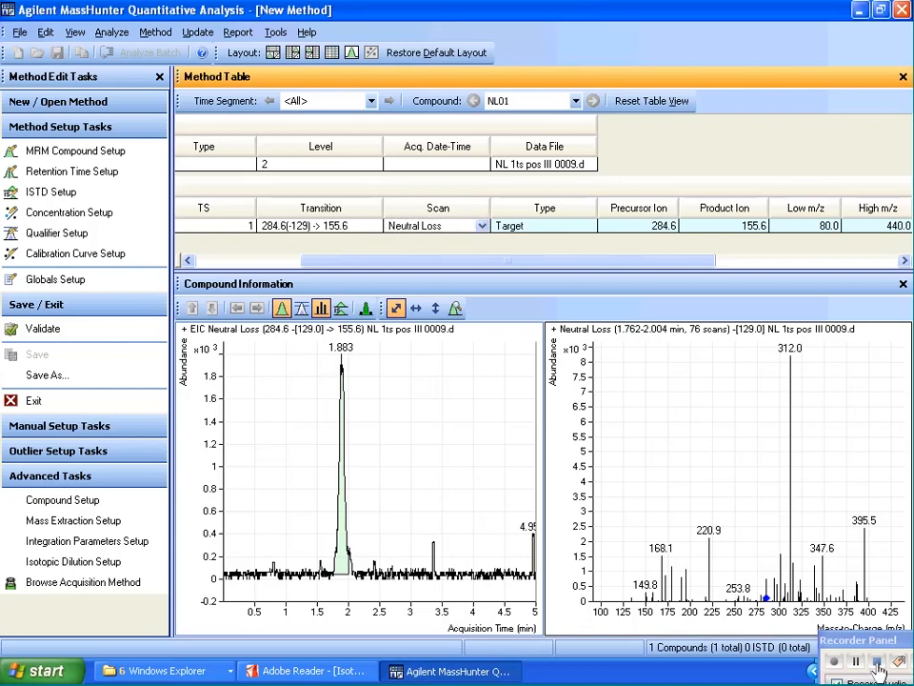